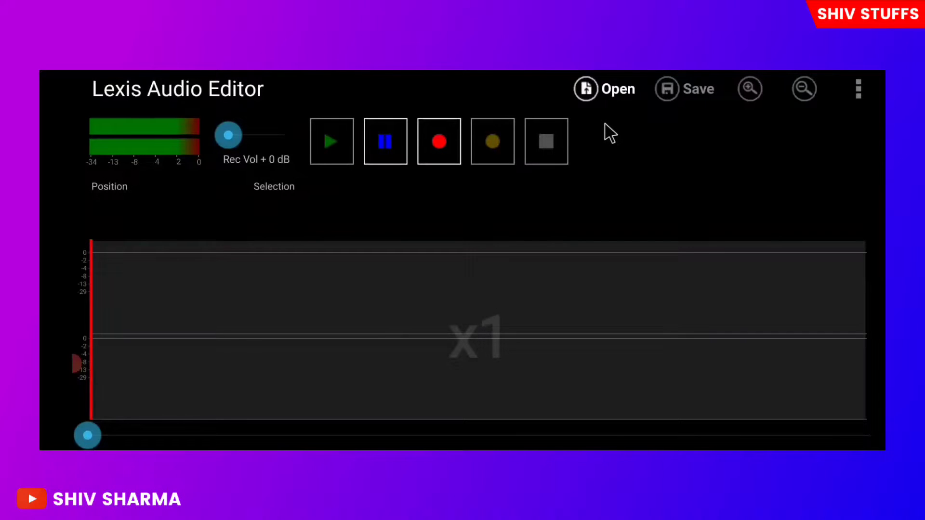
Step: Open the audio file "test voice for youtube .aac" from the "Voice fact 01 recording" folder
left_click(606, 92)
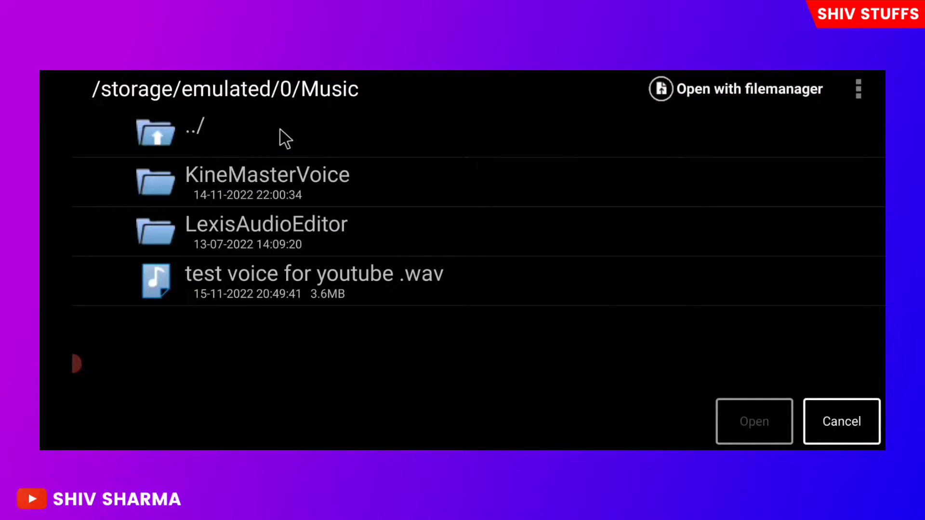
left_click(290, 136)
scroll(272, 347, "down", 5)
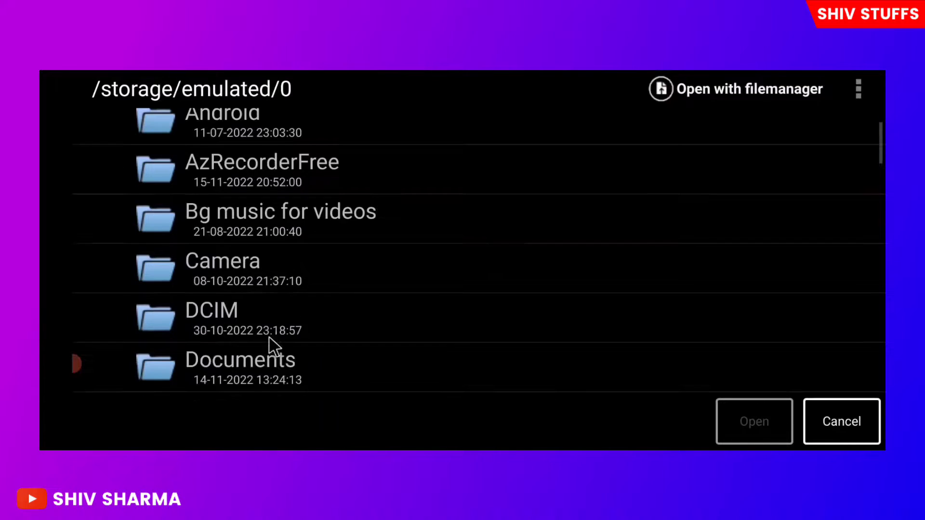
scroll(278, 332, "down", 10)
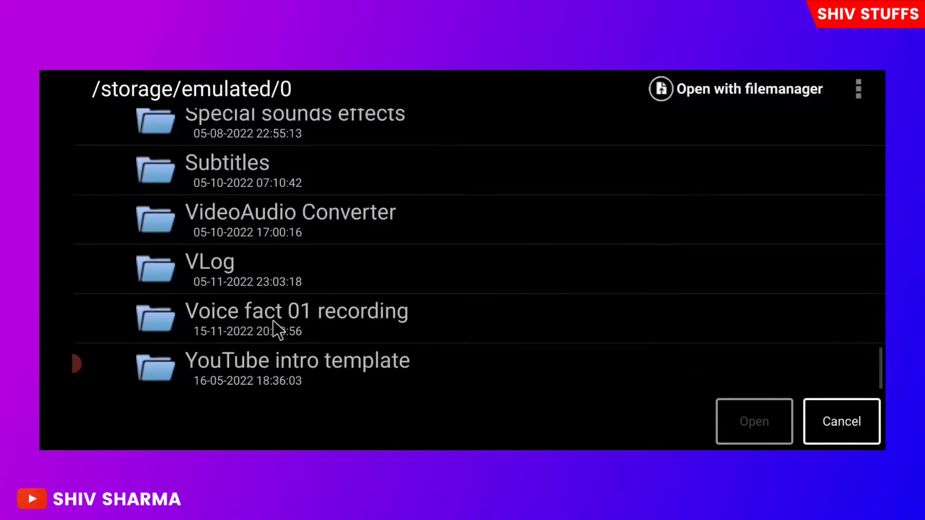
left_click(326, 337)
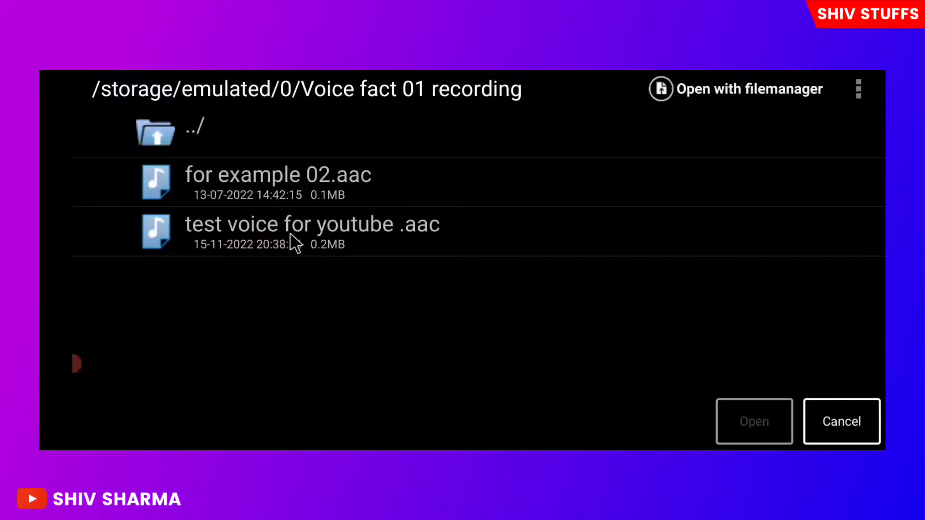
left_click(317, 233)
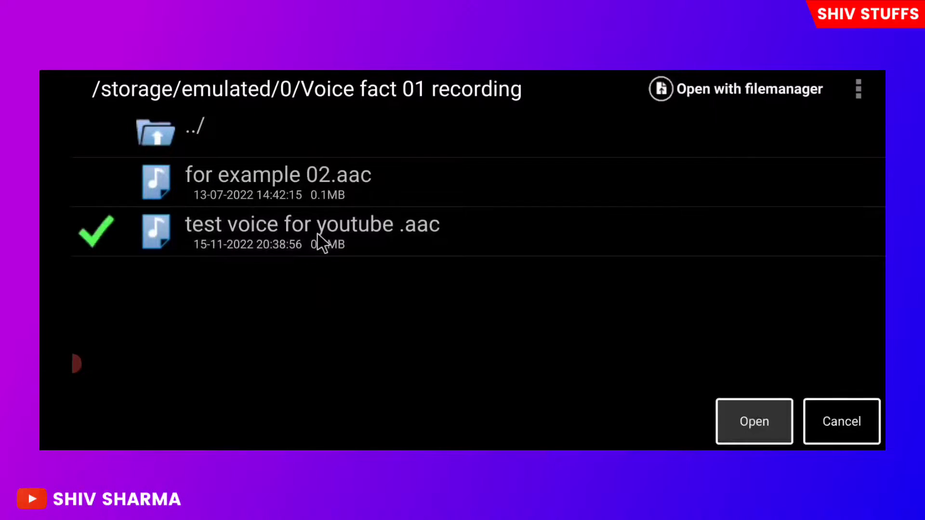
left_click(741, 432)
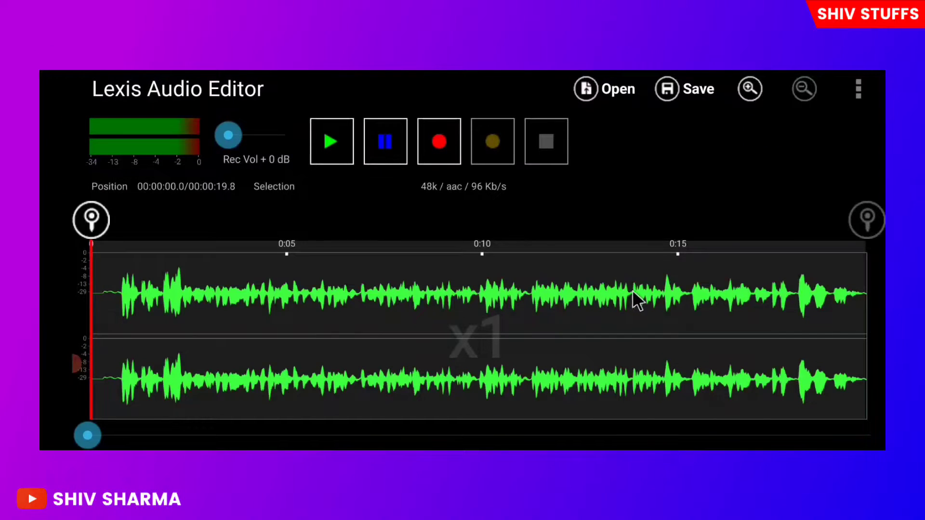
Step: Move the start marker slightly into the recording, keep the end marker at its end, and apply the Normalize effect
mouse_move(70, 217)
left_mouse_down()
mouse_move(114, 229)
mouse_move(86, 227)
left_mouse_up()
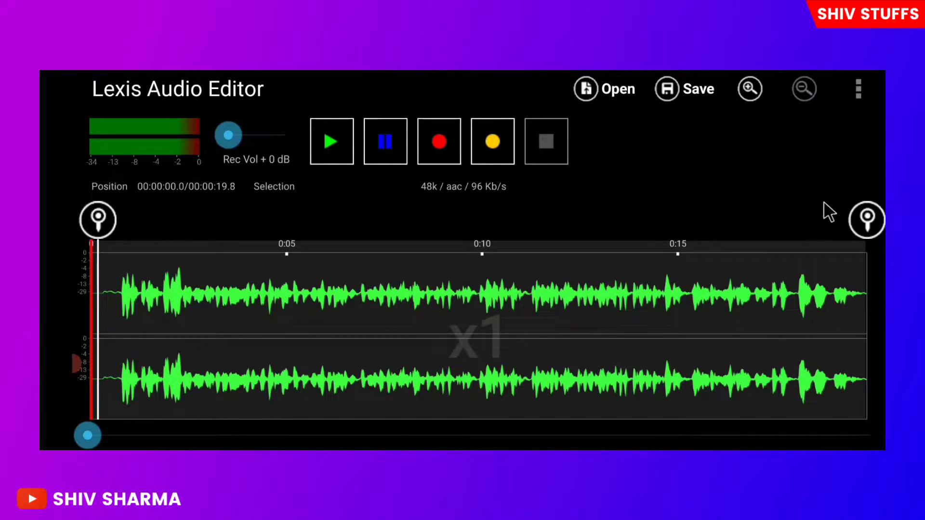
mouse_move(865, 221)
left_mouse_down()
mouse_move(861, 230)
mouse_move(869, 227)
left_mouse_up()
left_click(858, 88)
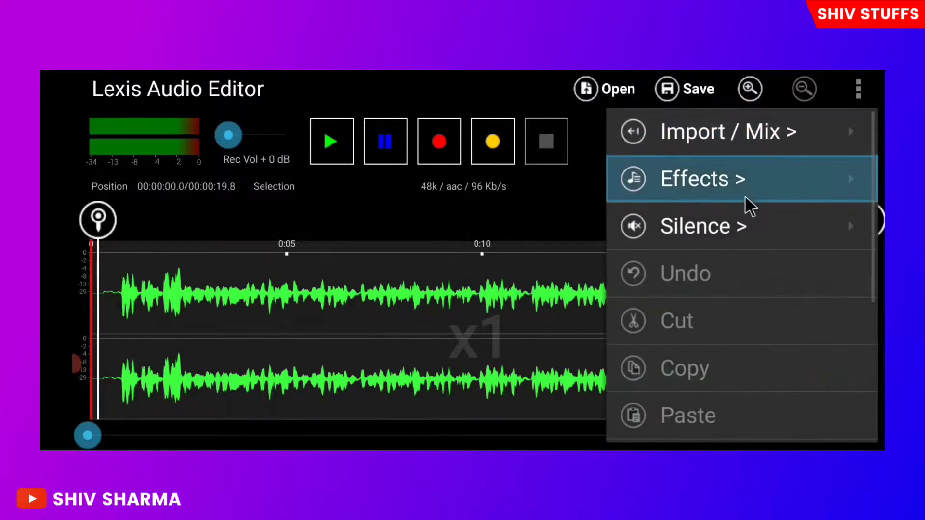
left_click(720, 179)
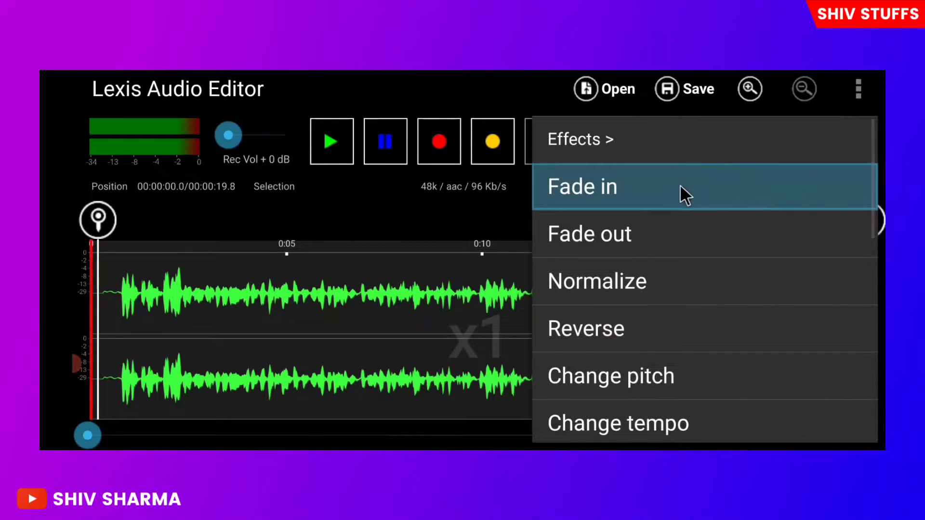
scroll(672, 178, "down", 3)
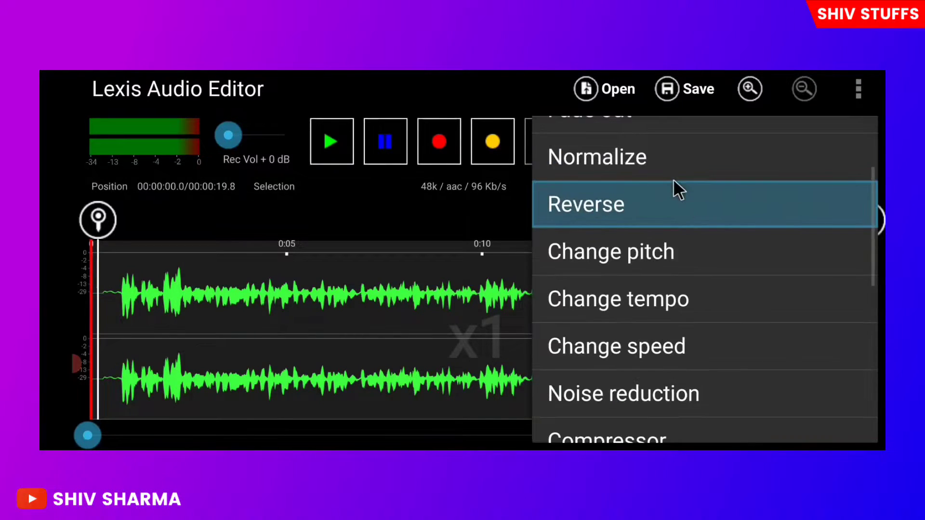
scroll(674, 179, "up", 1)
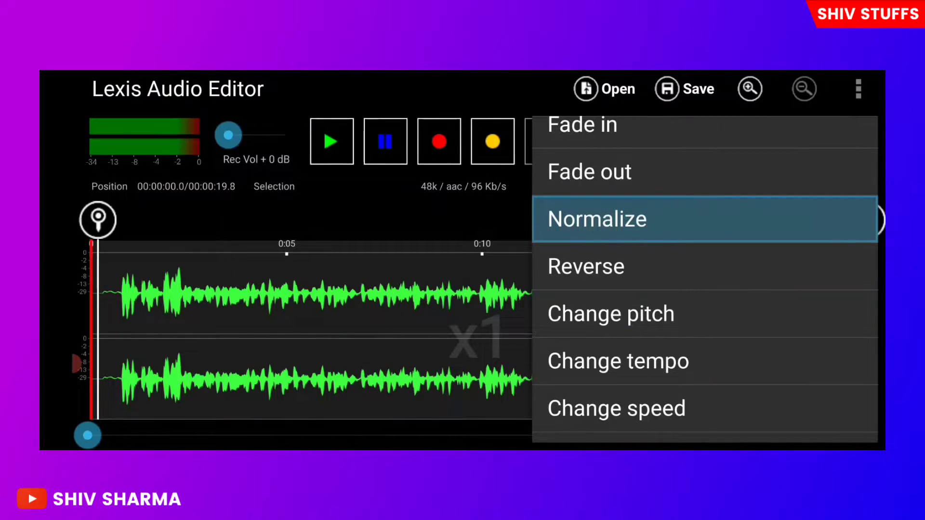
left_click(620, 213)
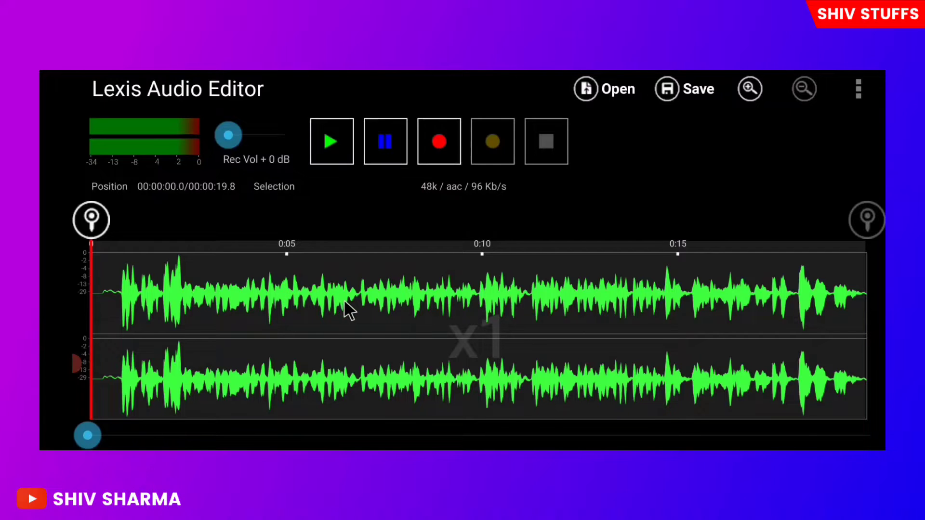
Step: Examine the Noise reduction effect's threshold, rate, attack/release and low pass filter settings without applying them
left_click(858, 89)
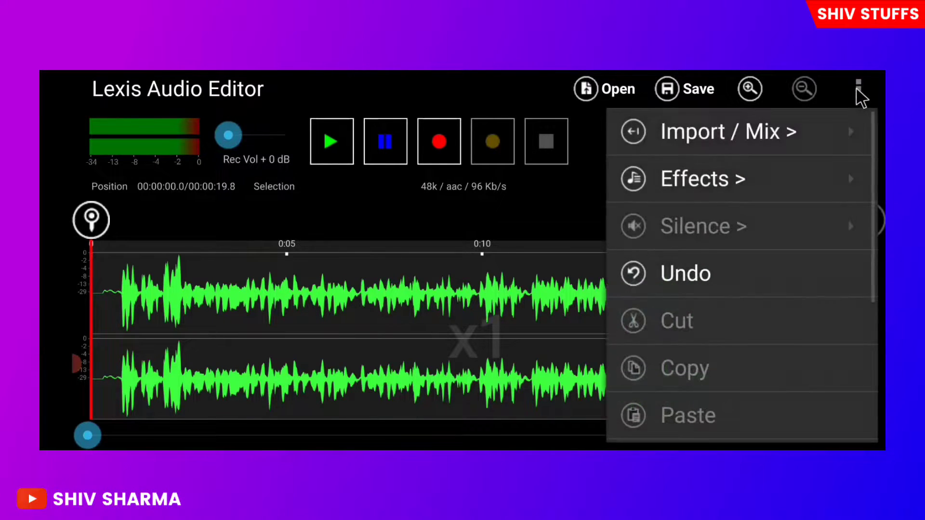
left_click(727, 188)
scroll(652, 269, "down", 2)
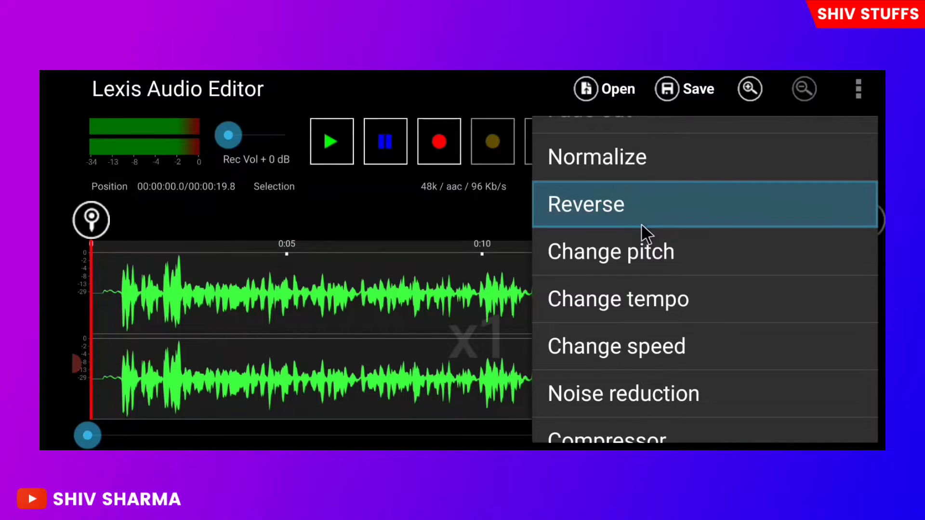
scroll(641, 223, "down", 1)
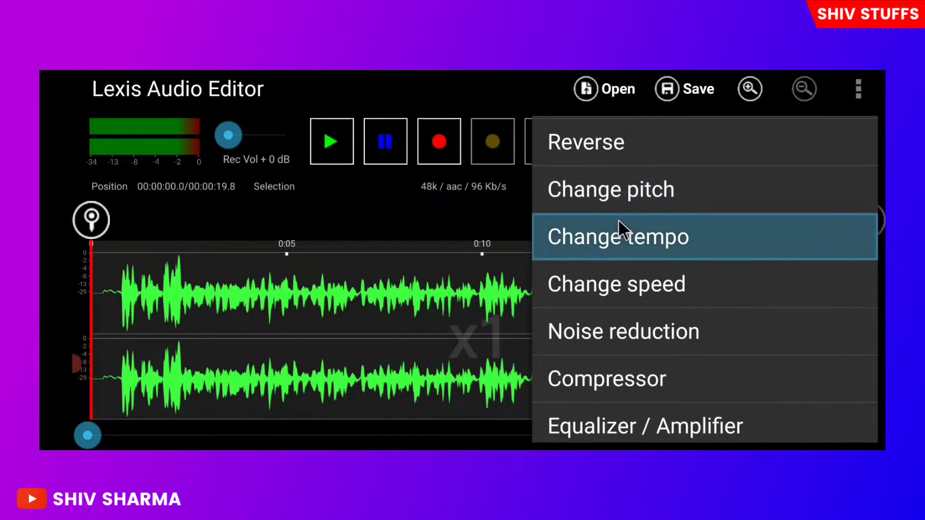
left_click(651, 338)
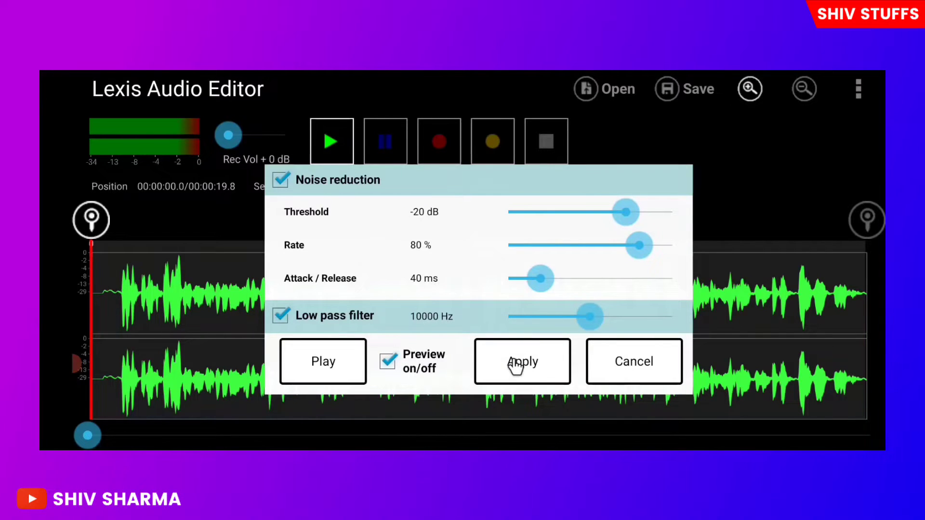
mouse_move(644, 71)
mouse_move(59, 71)
left_click(636, 372)
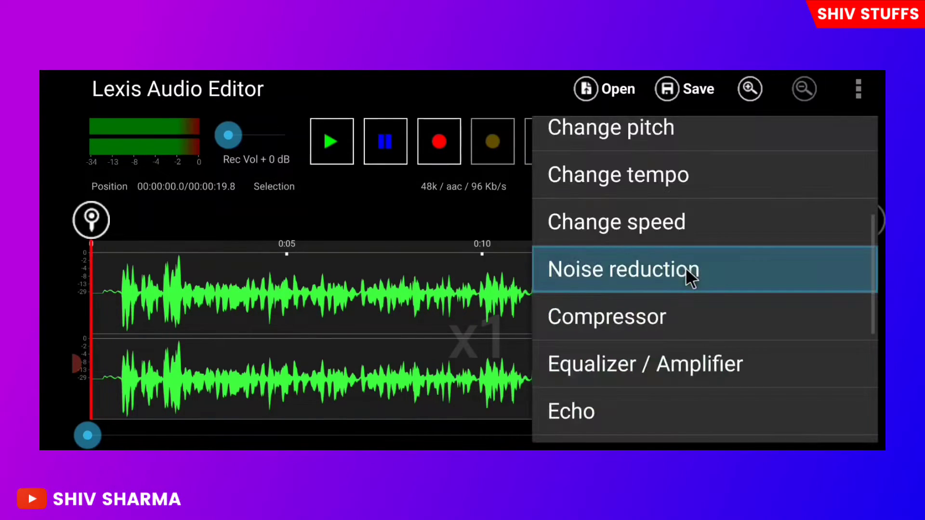
Step: Apply the Equalizer / Amplifier effect with the 32, 62, 125, 250, 8000 and 16000 Hz bands raised slightly above 0 dB
left_click(681, 357)
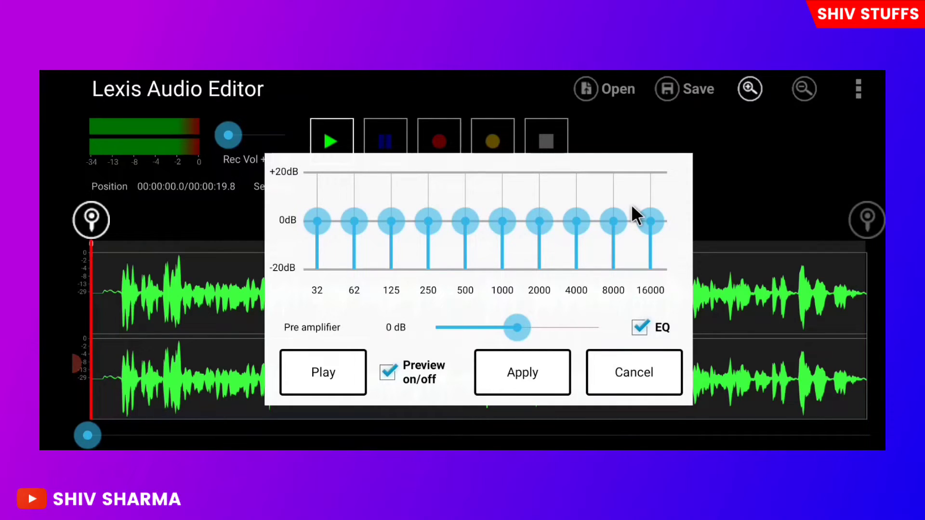
left_click_drag(651, 220, 654, 214)
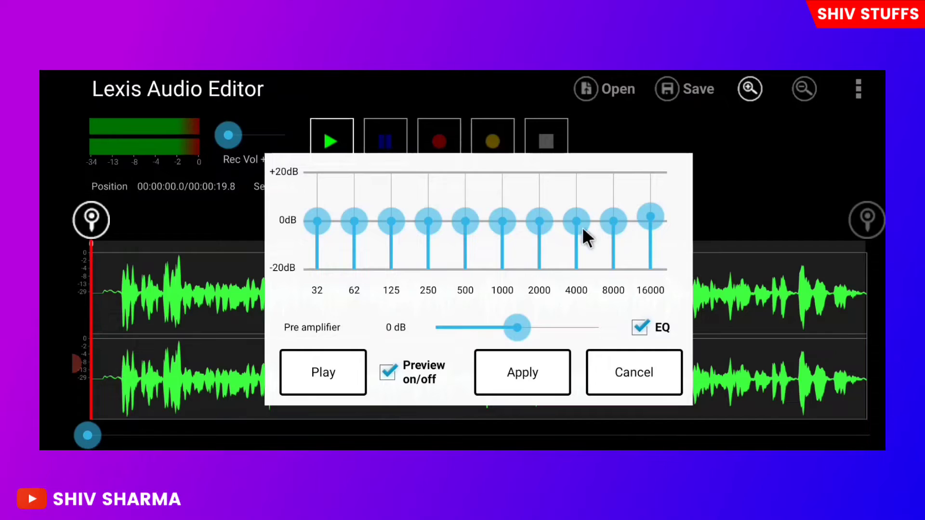
left_click_drag(314, 220, 426, 217)
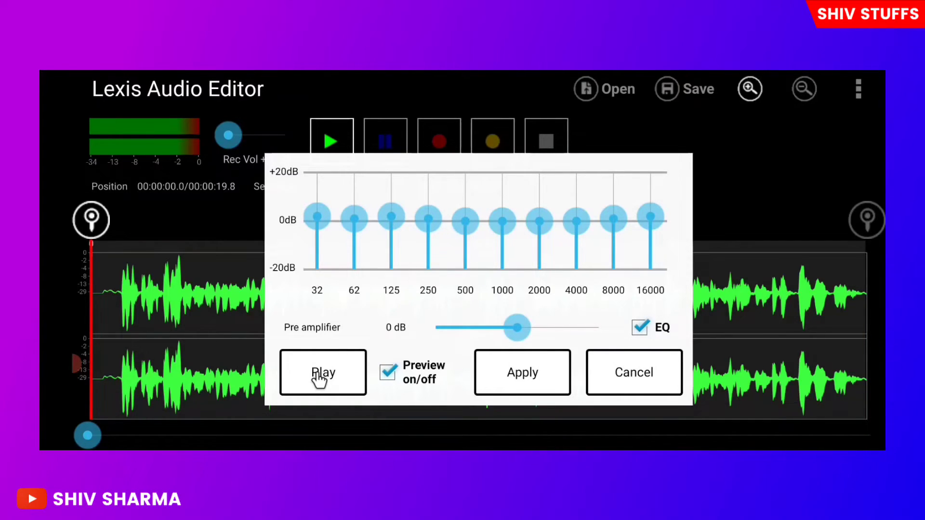
left_click(530, 378)
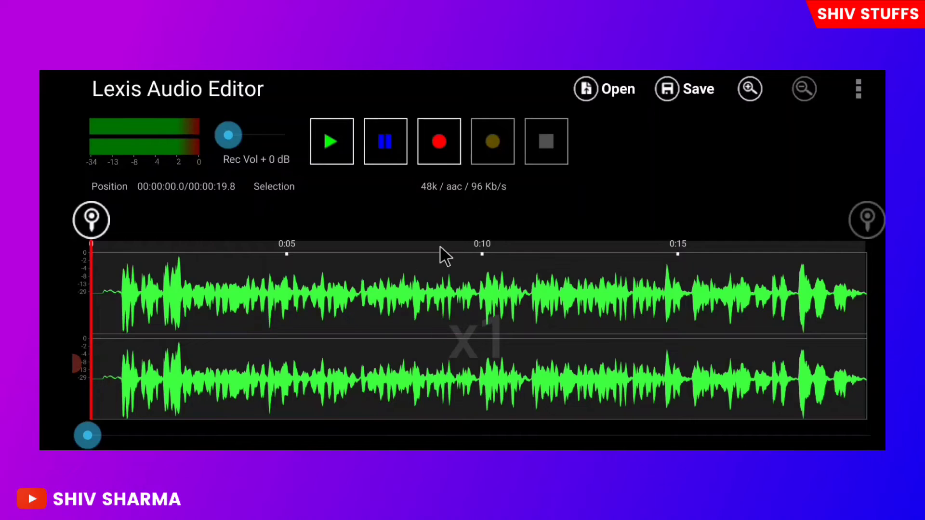
left_click(857, 88)
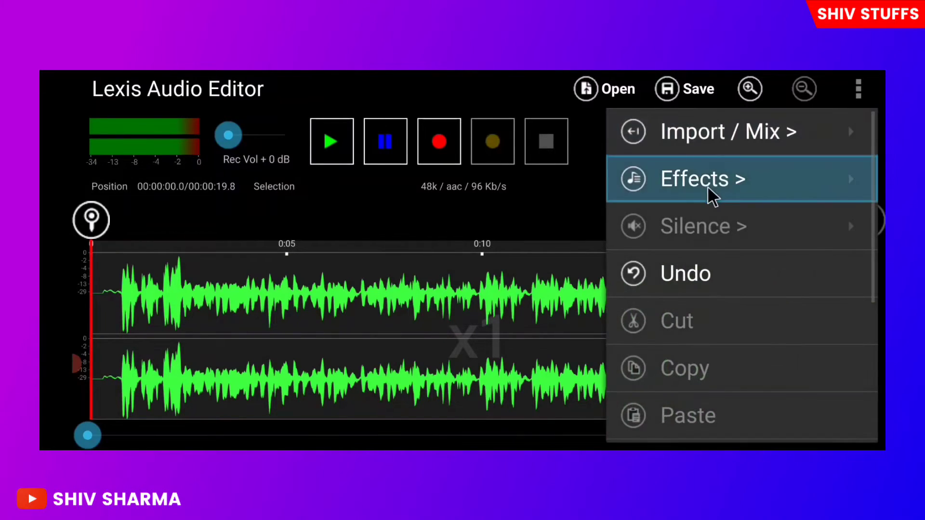
left_click(710, 186)
scroll(691, 227, "down", 8)
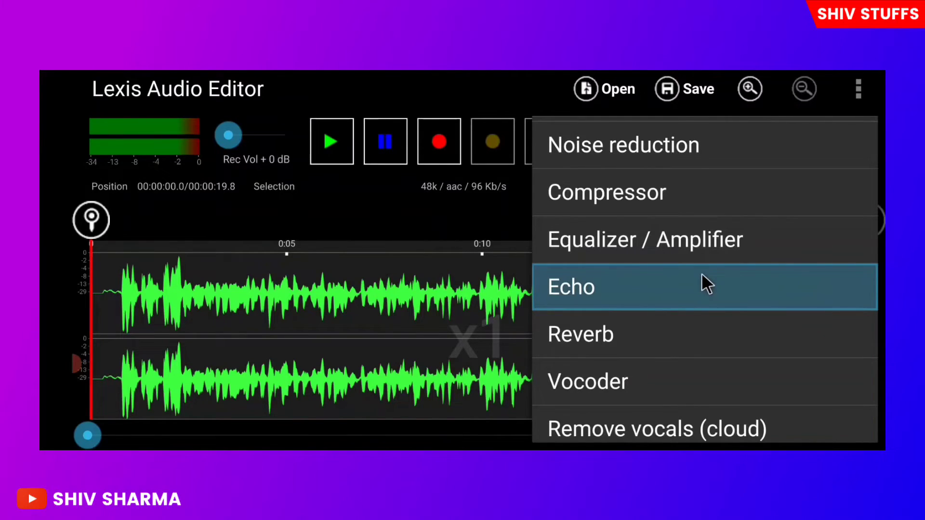
scroll(607, 368, "down", 3)
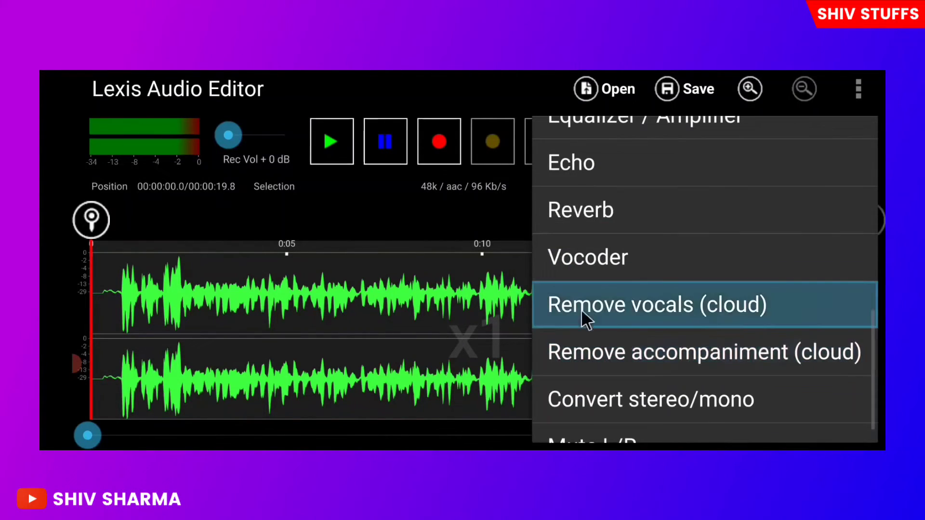
left_click(438, 237)
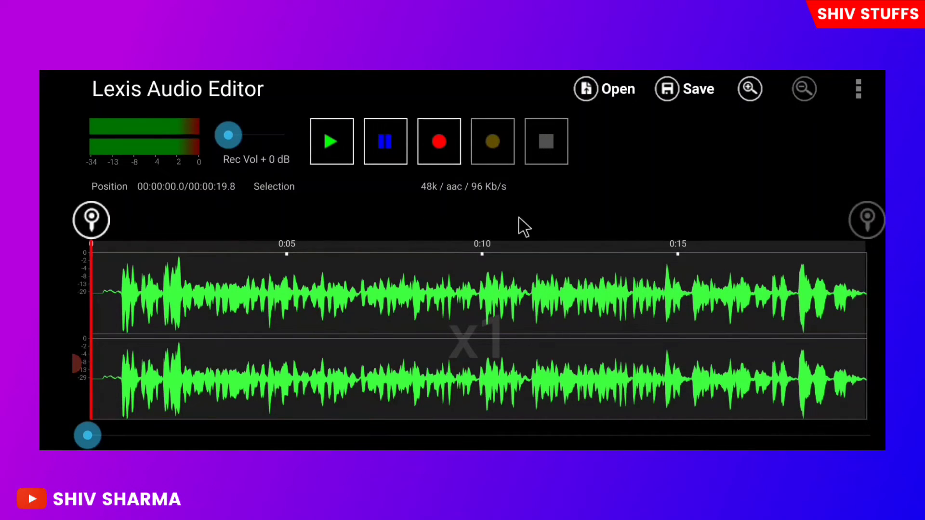
Step: Save the edited recording in the Music folder as "test voice for youtubes" in .wav format
left_click(683, 88)
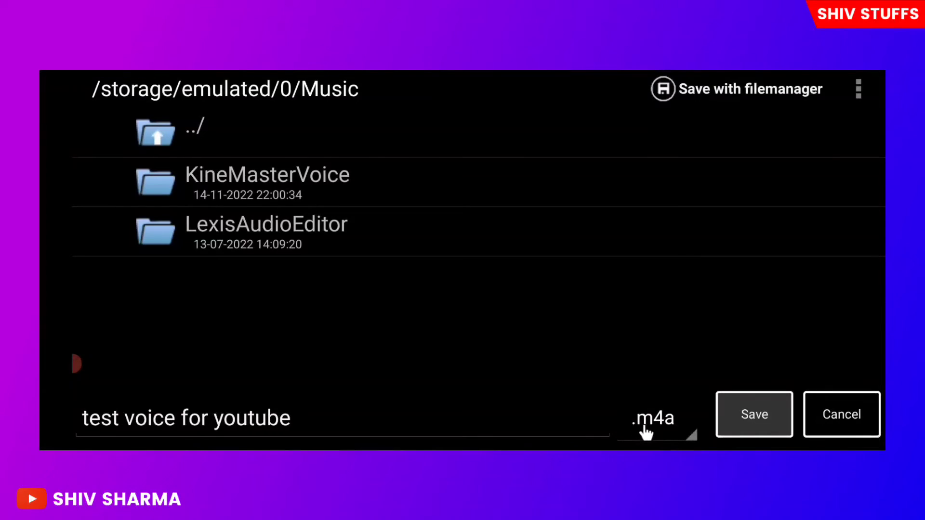
left_click(668, 426)
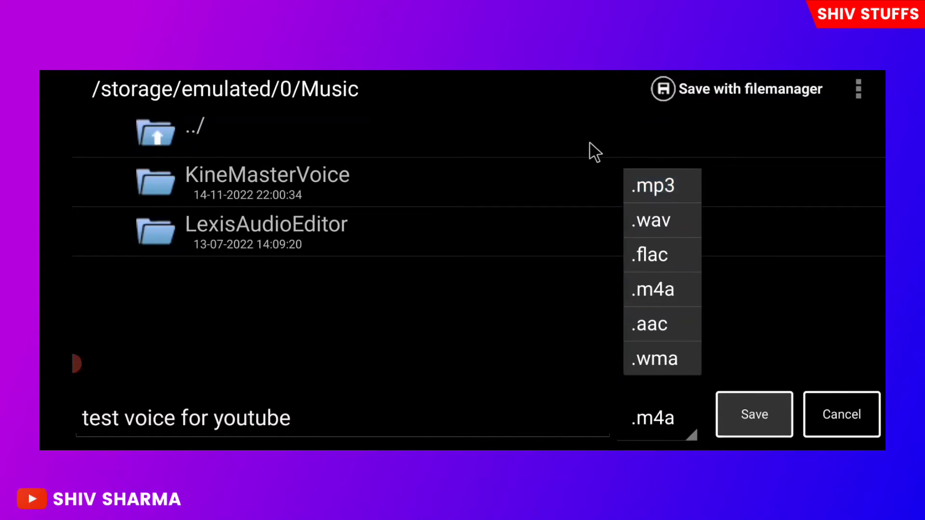
left_click(660, 215)
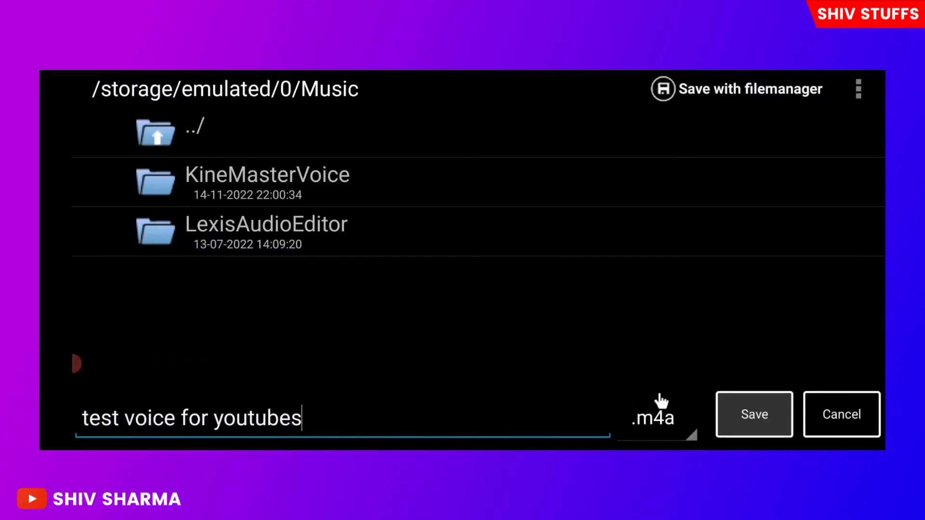
left_click(669, 422)
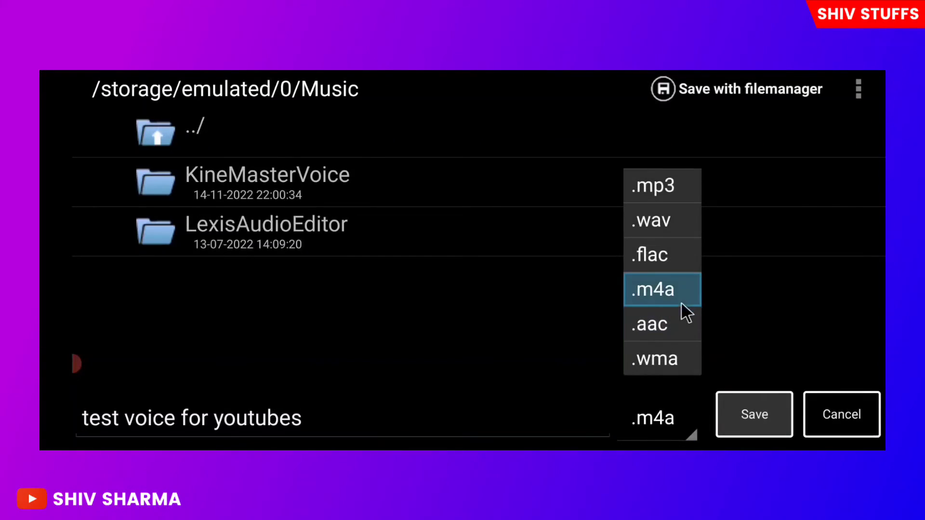
left_click(661, 219)
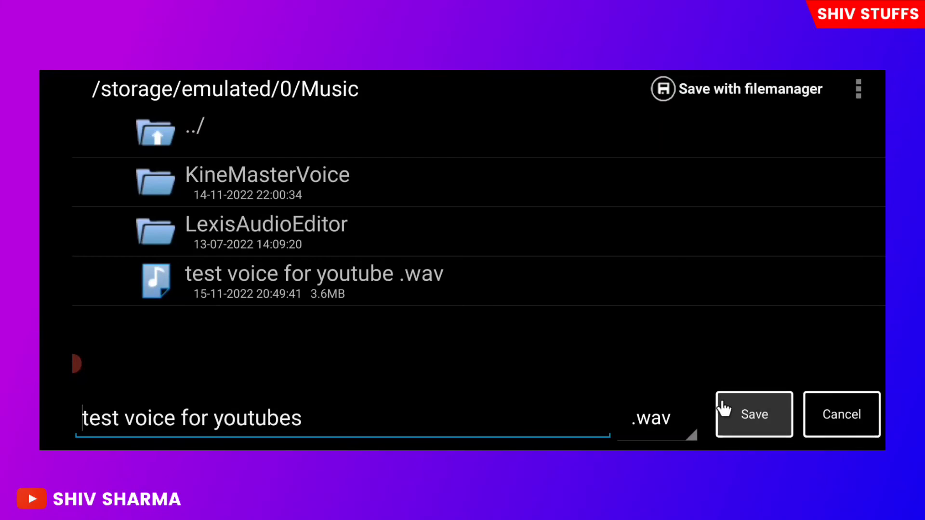
left_click(737, 418)
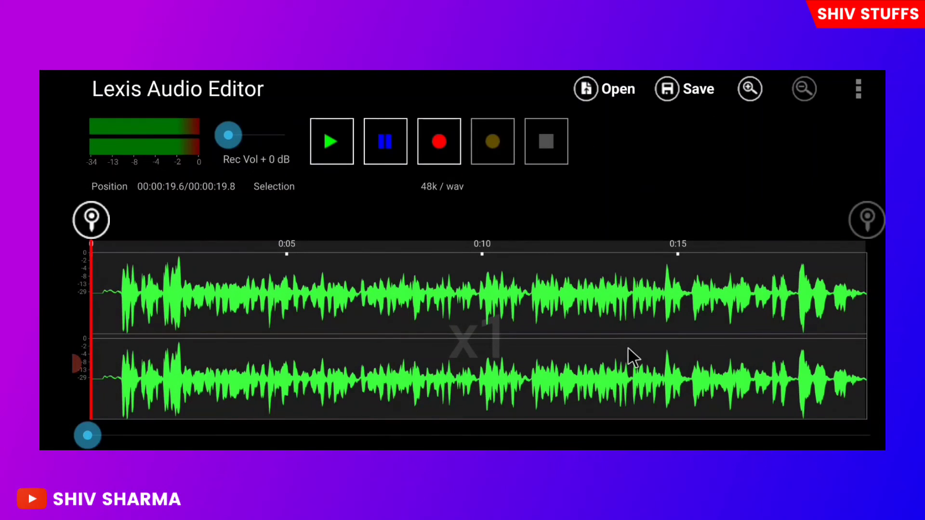